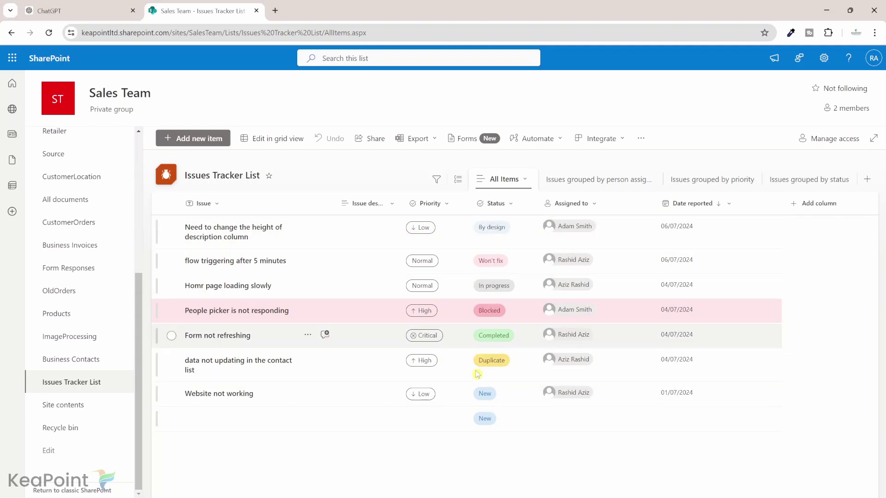
Step: Select the blank last row of the Issues Tracker List
{"action": "left_click", "coordinate": [172, 418]}
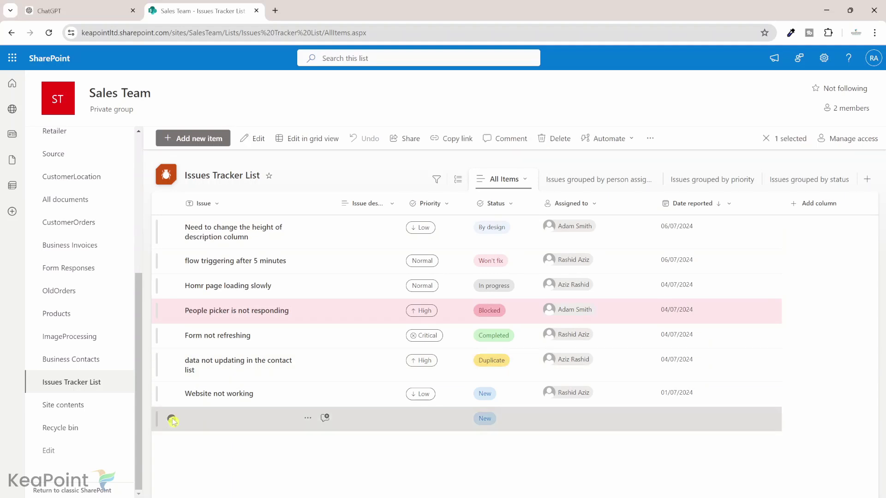
Step: Delete the blank item marked New from the Issues Tracker List
{"action": "left_click", "coordinate": [307, 419]}
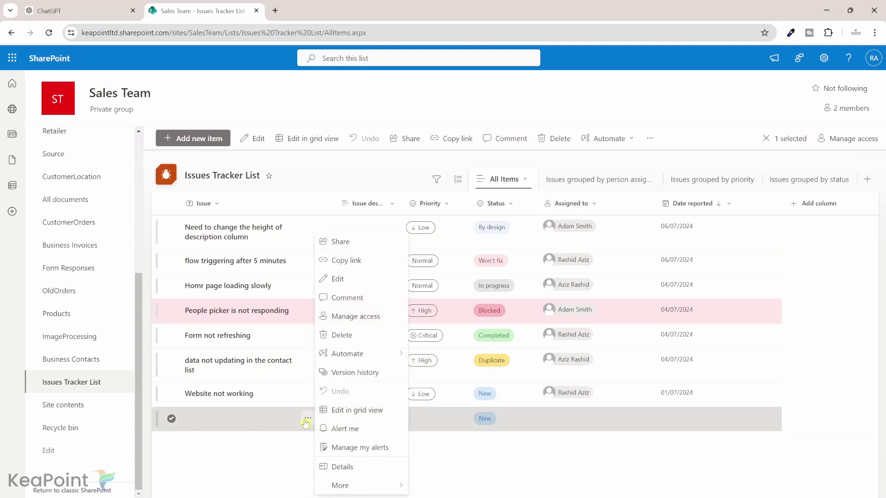
{"action": "left_click", "coordinate": [351, 336]}
{"action": "left_click", "coordinate": [437, 303]}
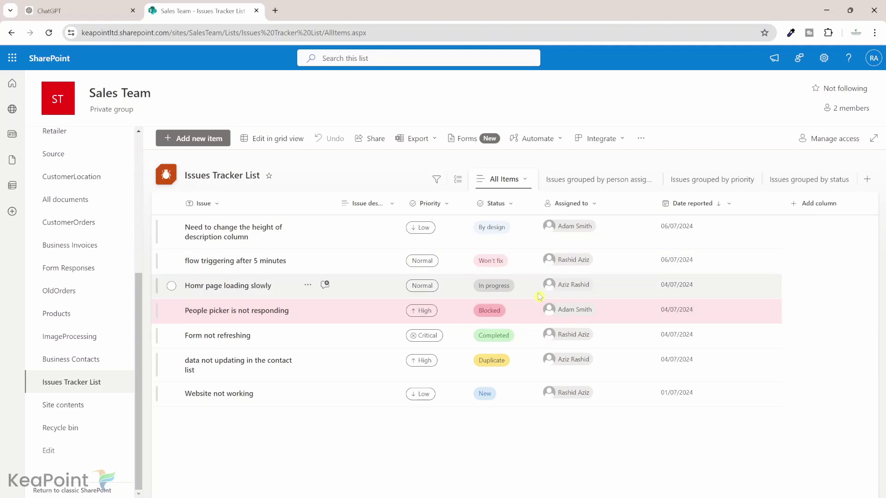
Step: Export the list to CSV and check the Issues Tracker List file in Excel
{"action": "left_click", "coordinate": [434, 140]}
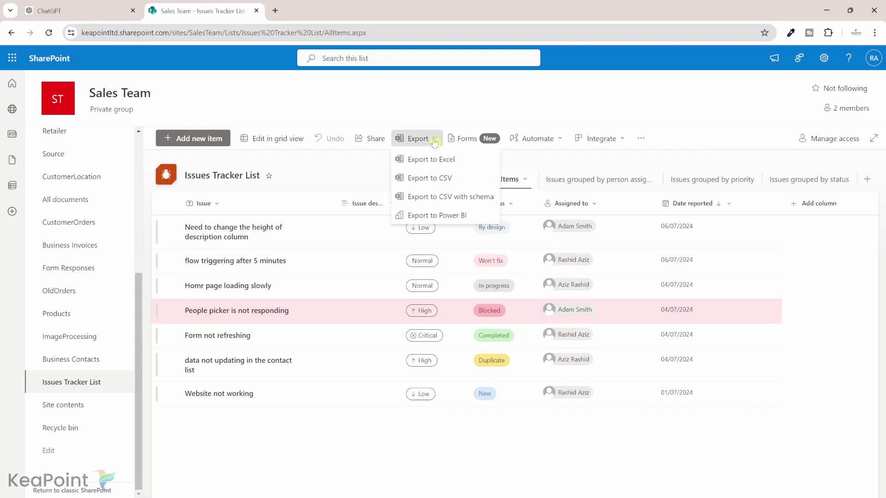
{"action": "left_click", "coordinate": [441, 180]}
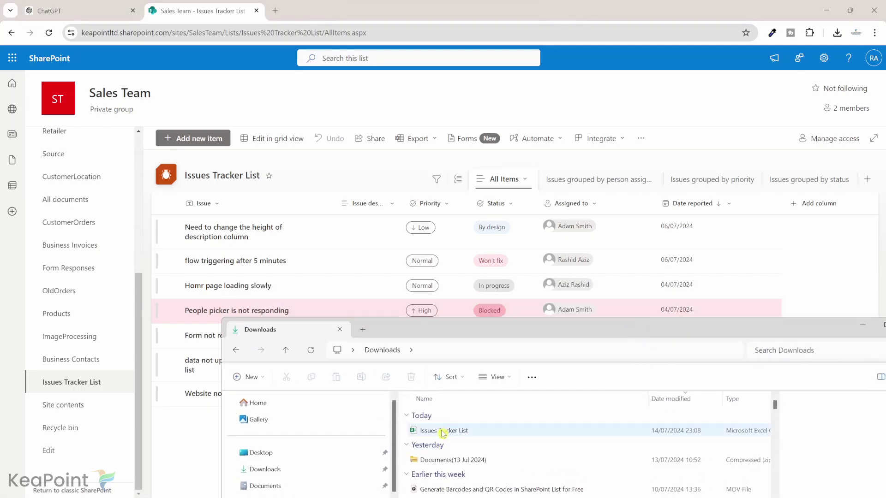
{"action": "left_click", "coordinate": [444, 431]}
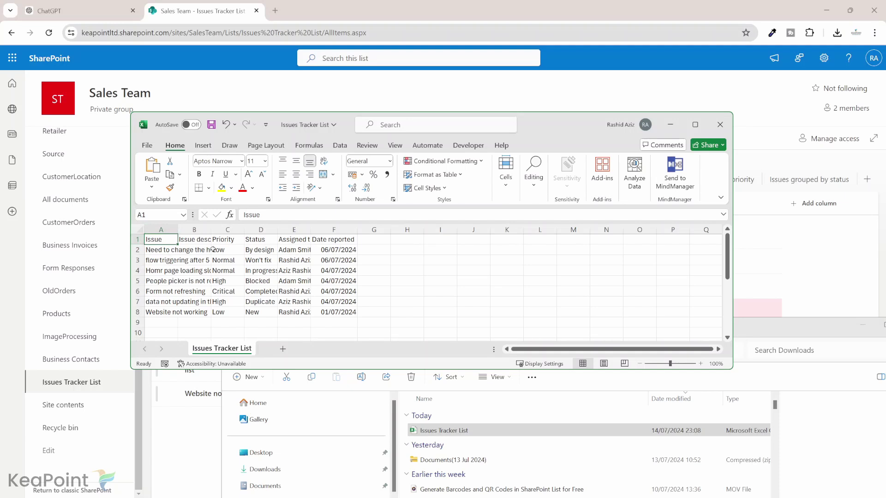
{"action": "left_click", "coordinate": [718, 126]}
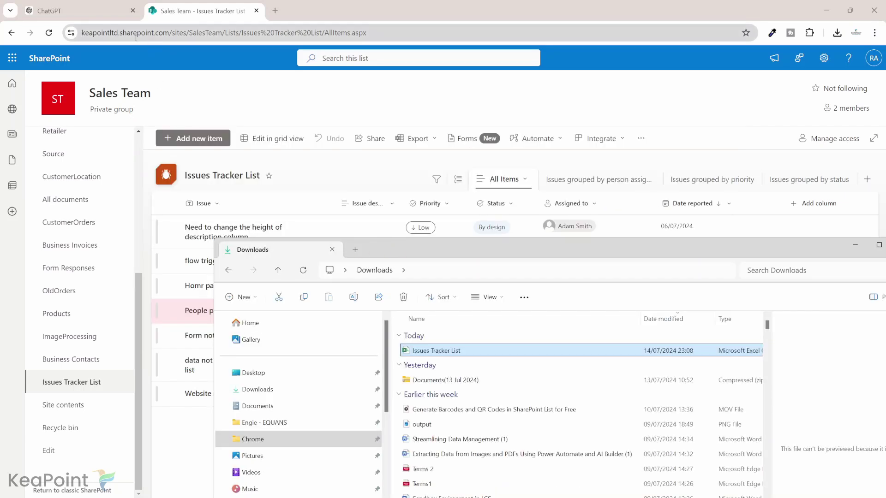
Step: In ChatGPT, paste the prompt requesting 100 software-related issue records
{"action": "left_click", "coordinate": [72, 5]}
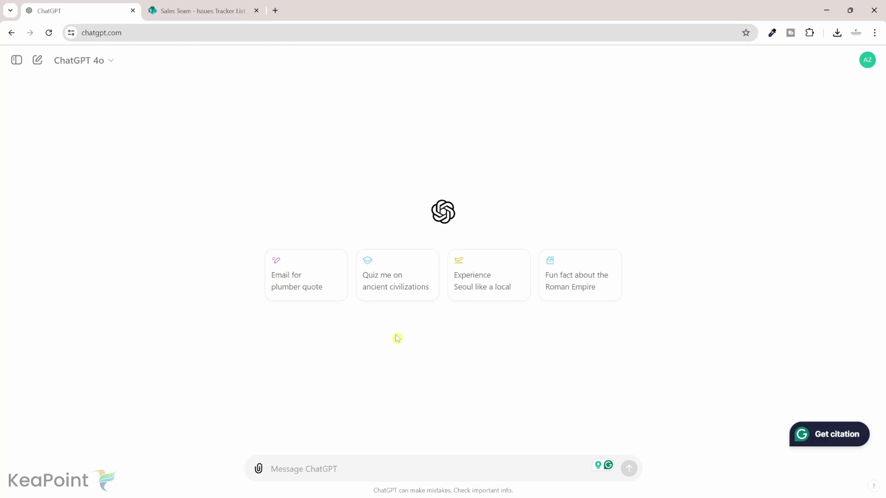
{"action": "key", "text": "ctrl+v"}
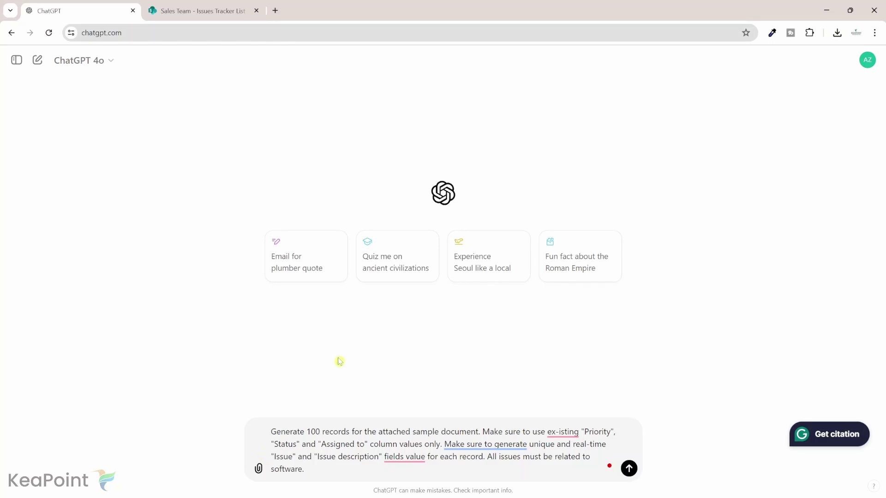
Step: Bring up the file attachment options for the ChatGPT prompt
{"action": "left_click", "coordinate": [260, 470]}
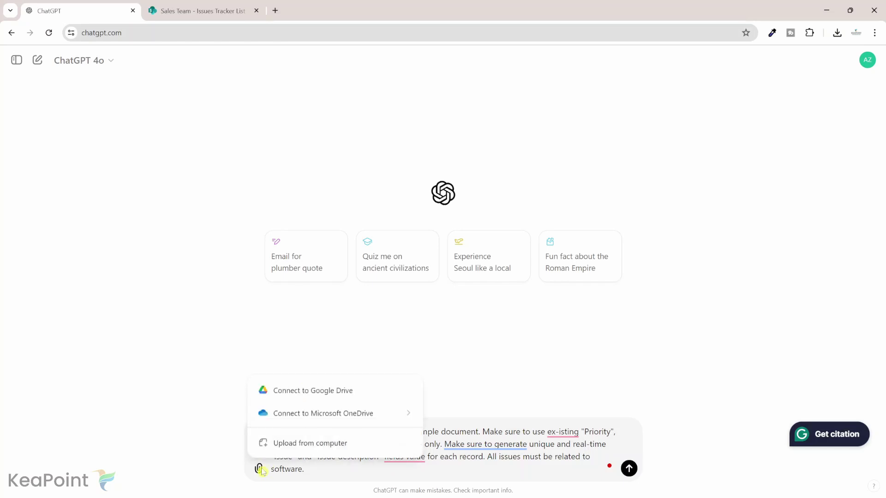
Step: Attach Issues Tracker List.csv from the computer and send the prompt to ChatGPT
{"action": "left_click", "coordinate": [314, 443]}
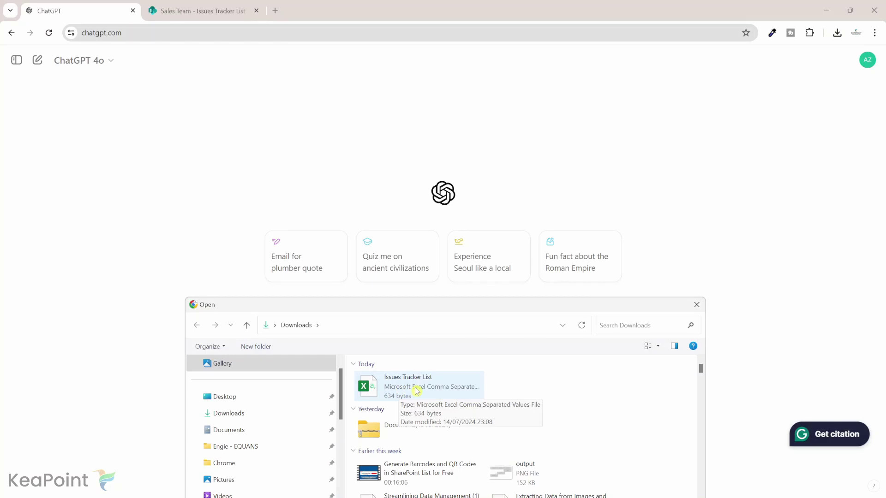
{"action": "double_click", "coordinate": [417, 391]}
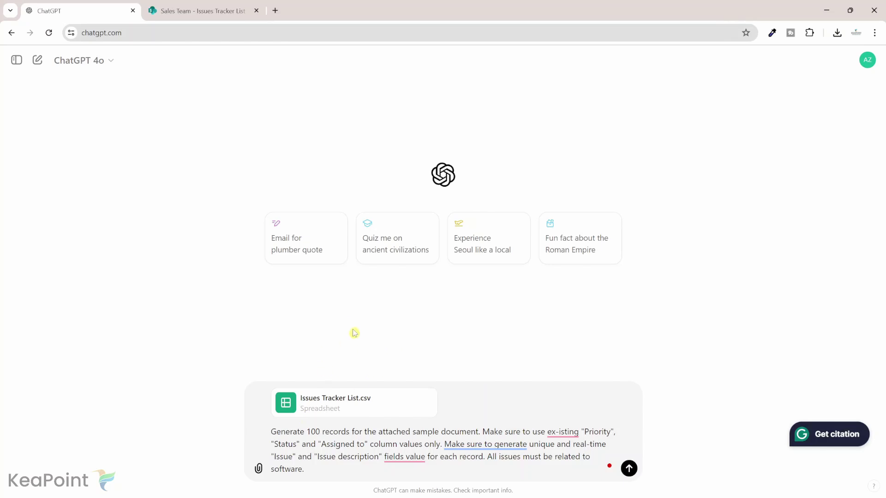
{"action": "left_click", "coordinate": [629, 470]}
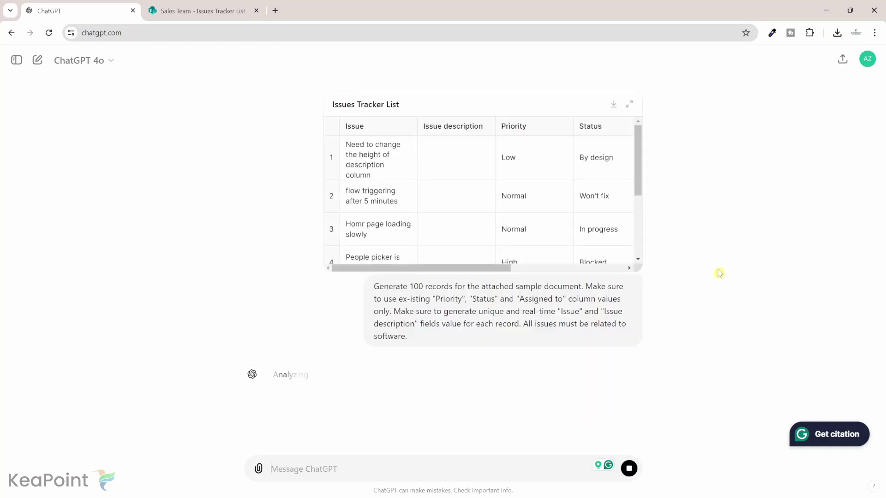
{"action": "scroll", "coordinate": [521, 205], "scroll_direction": "down", "scroll_amount": 2}
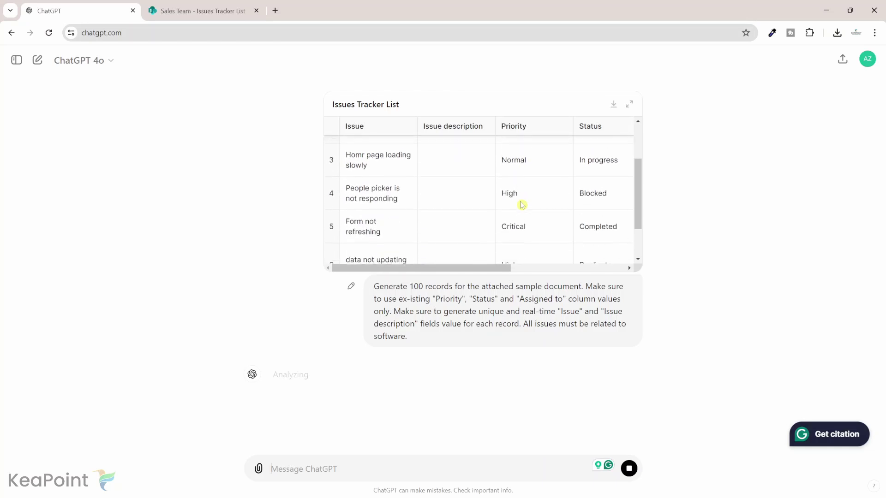
{"action": "scroll", "coordinate": [521, 205], "scroll_direction": "down", "scroll_amount": 1}
{"action": "scroll", "coordinate": [522, 204], "scroll_direction": "up", "scroll_amount": 2}
{"action": "scroll", "coordinate": [522, 204], "scroll_direction": "down", "scroll_amount": 5}
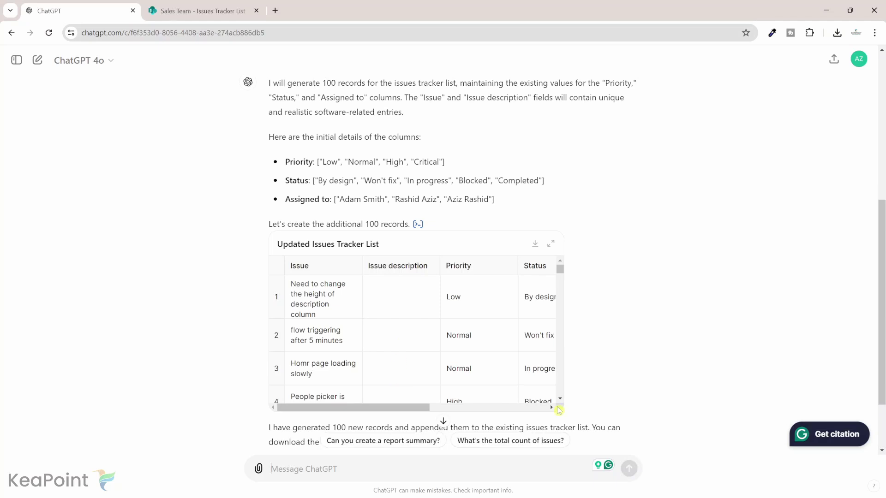
Step: Download the Updated Issues Tracker List table and open it in Excel
{"action": "scroll", "coordinate": [330, 340], "scroll_direction": "down", "scroll_amount": 6}
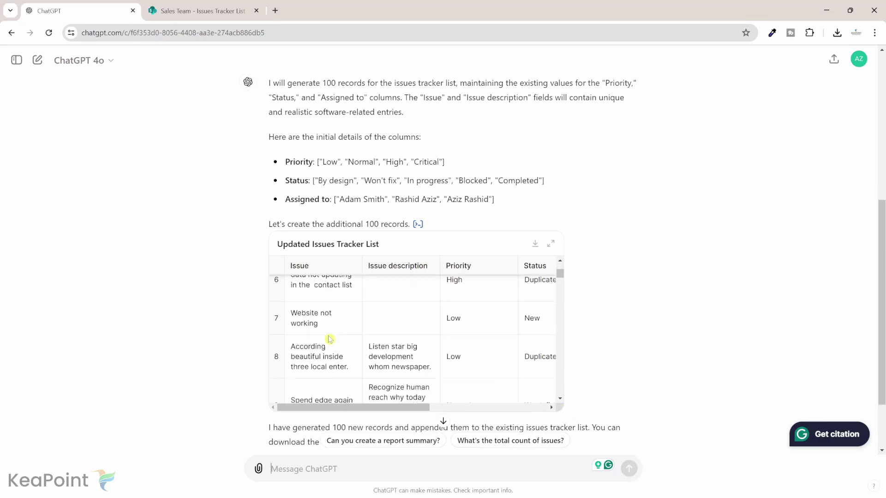
{"action": "scroll", "coordinate": [330, 340], "scroll_direction": "up", "scroll_amount": 1}
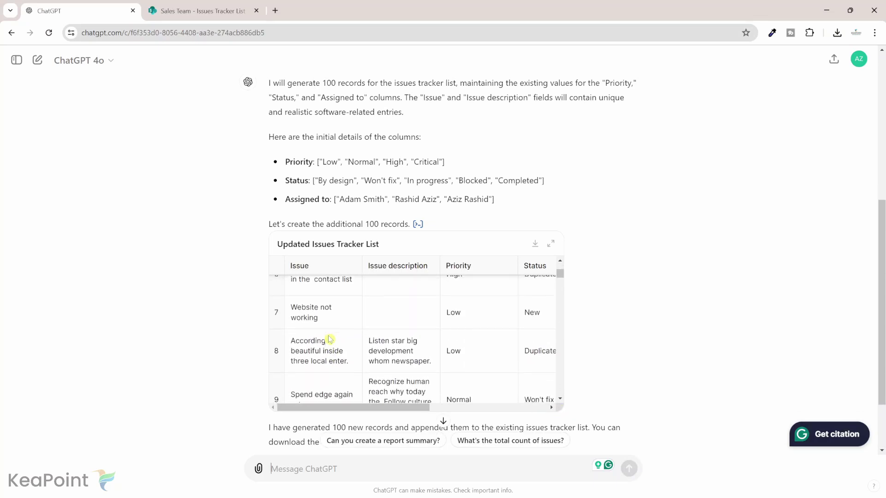
{"action": "scroll", "coordinate": [330, 340], "scroll_direction": "down", "scroll_amount": 2}
{"action": "scroll", "coordinate": [330, 339], "scroll_direction": "down", "scroll_amount": 4}
{"action": "scroll", "coordinate": [331, 339], "scroll_direction": "right", "scroll_amount": 3}
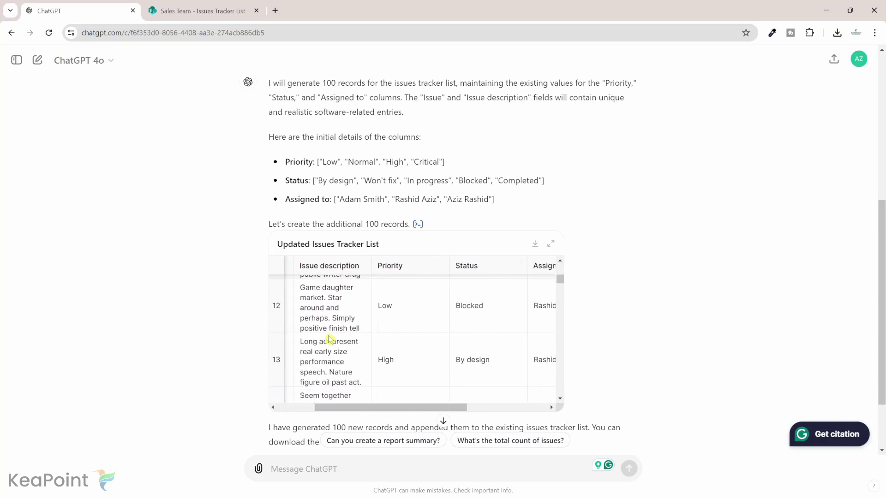
{"action": "scroll", "coordinate": [331, 340], "scroll_direction": "right", "scroll_amount": 3}
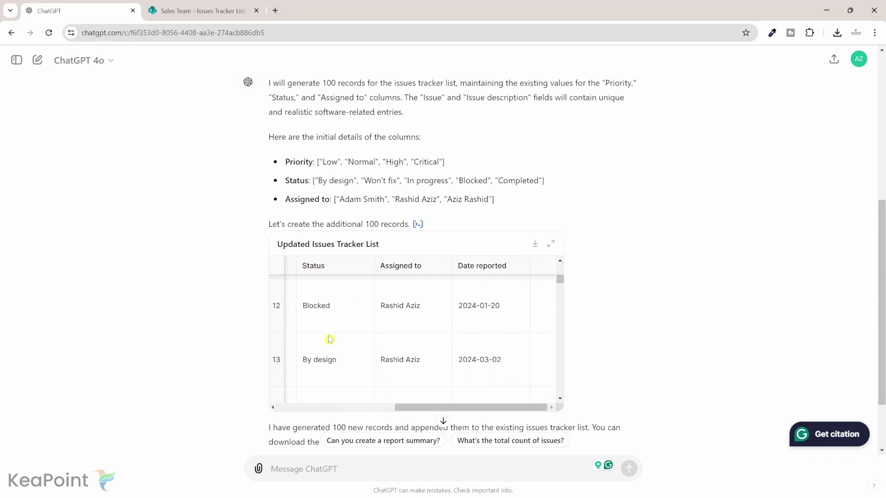
{"action": "scroll", "coordinate": [330, 340], "scroll_direction": "left", "scroll_amount": 6}
{"action": "scroll", "coordinate": [331, 340], "scroll_direction": "left", "scroll_amount": 2}
{"action": "scroll", "coordinate": [330, 340], "scroll_direction": "down", "scroll_amount": 10}
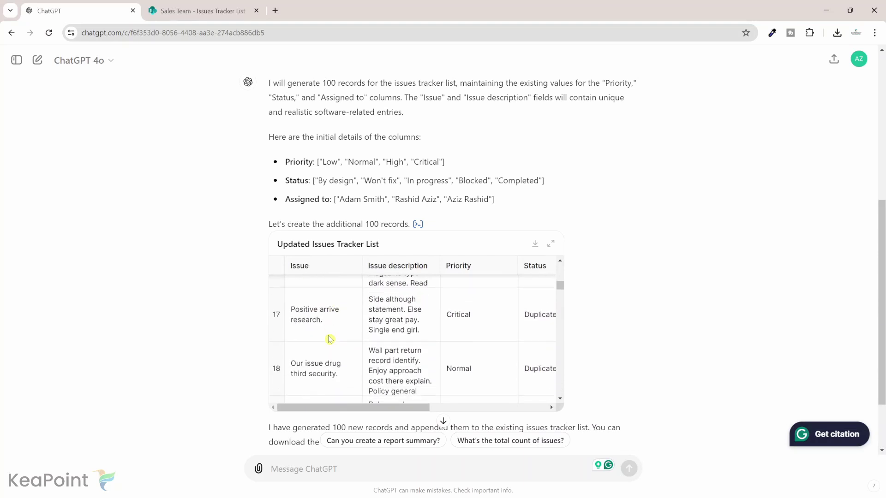
{"action": "scroll", "coordinate": [330, 341], "scroll_direction": "down", "scroll_amount": 12}
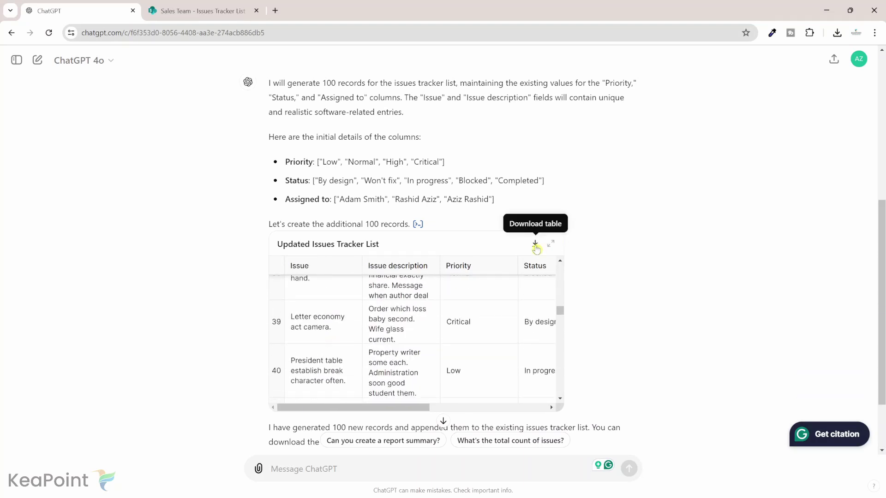
{"action": "left_click", "coordinate": [535, 244]}
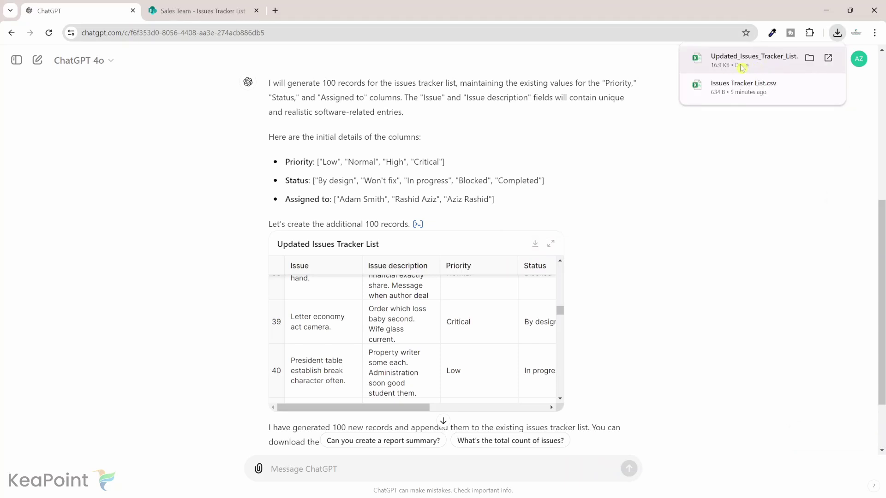
{"action": "left_click", "coordinate": [742, 68]}
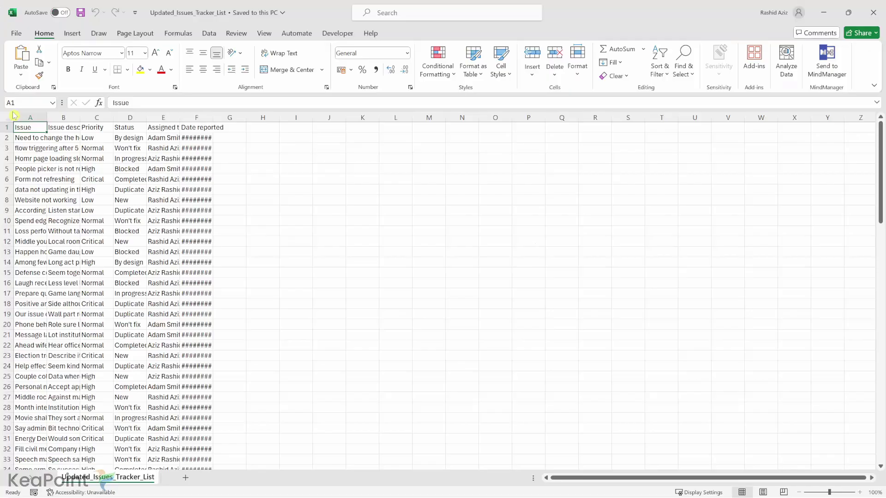
Step: Wrap the text in the Issue description column
{"action": "left_click", "coordinate": [7, 120]}
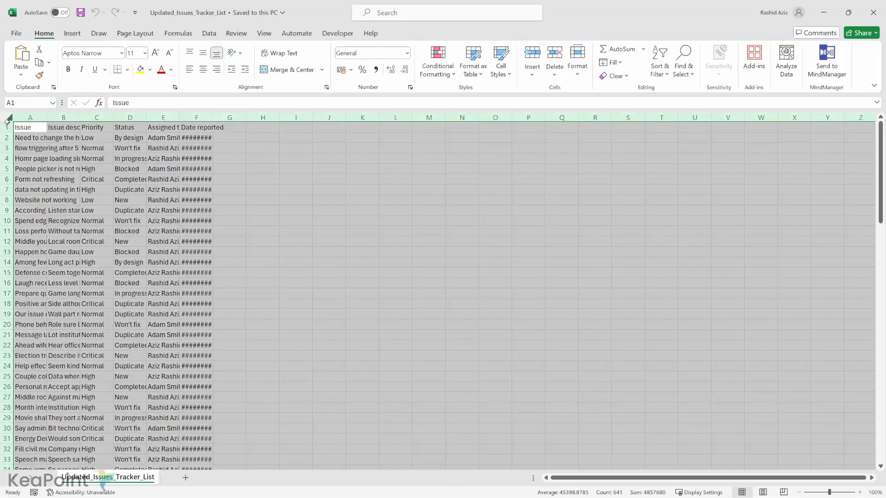
{"action": "double_click", "coordinate": [80, 118]}
{"action": "key", "text": "ctrl+z"}
{"action": "left_click", "coordinate": [170, 117]}
{"action": "left_click", "coordinate": [279, 53]}
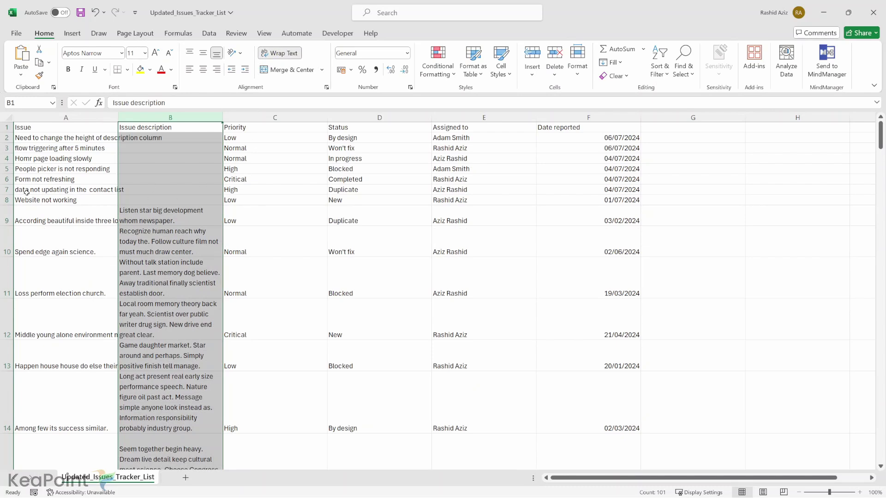
Step: Widen the Issue column and select the original issue rows 2 to 8
{"action": "left_click", "coordinate": [42, 180]}
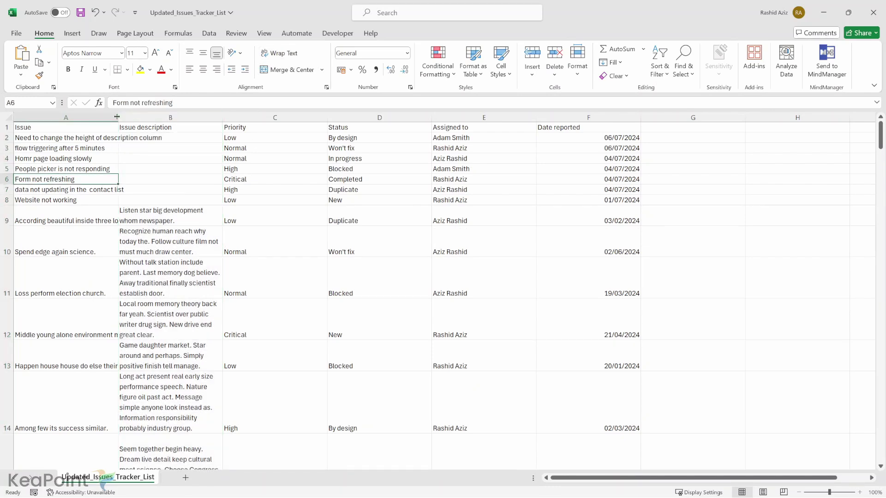
{"action": "left_click_drag", "start_coordinate": [117, 117], "coordinate": [184, 119]}
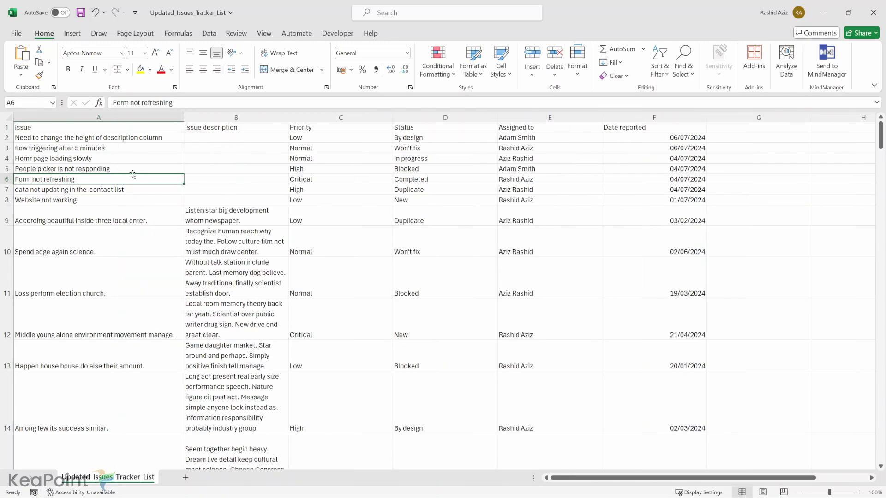
{"action": "left_click_drag", "start_coordinate": [6, 138], "coordinate": [5, 202]}
Step: Delete the original seven issue rows 2–8 from the sheet
{"action": "right_click", "coordinate": [54, 180]}
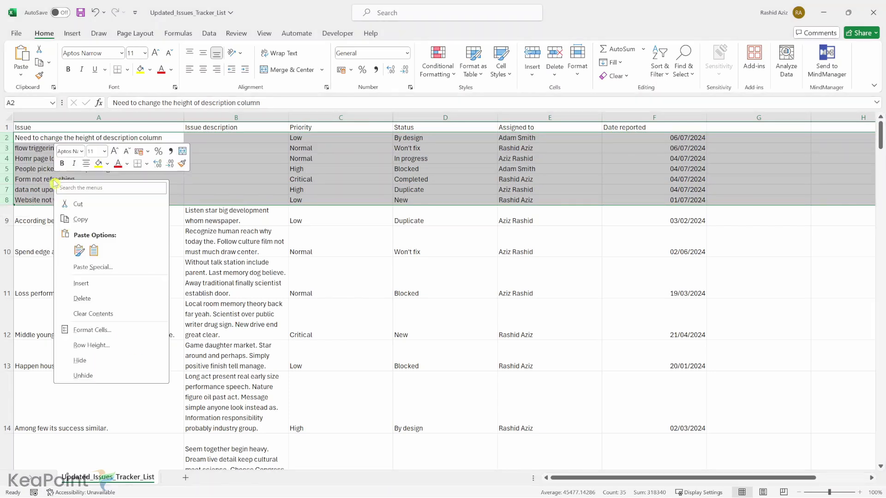
{"action": "left_click", "coordinate": [89, 300]}
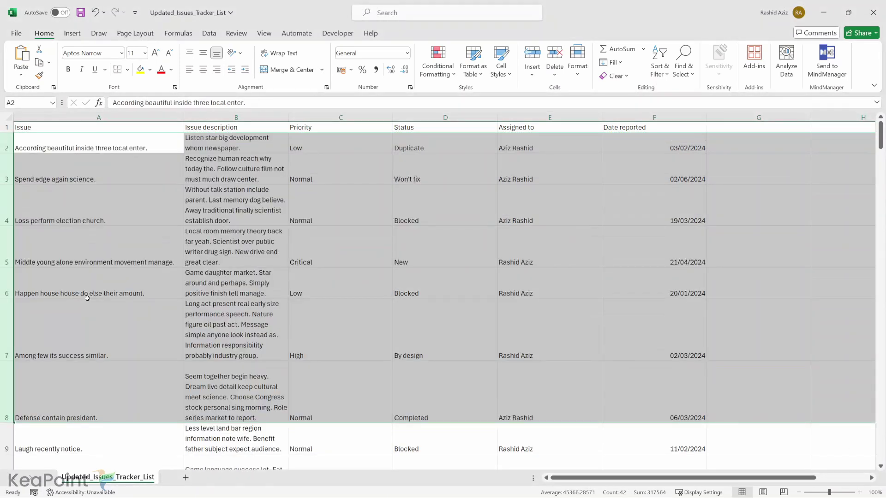
{"action": "scroll", "coordinate": [124, 220], "scroll_direction": "down", "scroll_amount": 2}
{"action": "left_click", "coordinate": [213, 329]}
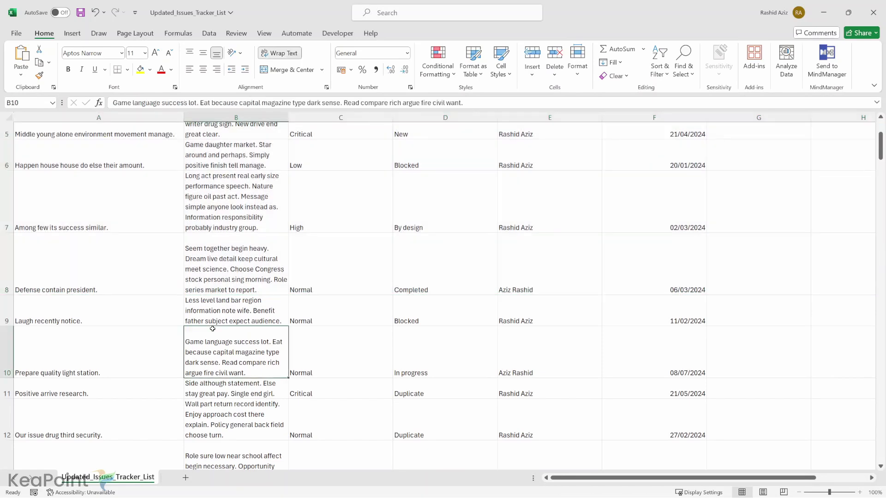
Step: Copy the 100 generated records in A2:F101 and return to the browser
{"action": "scroll", "coordinate": [213, 329], "scroll_direction": "down", "scroll_amount": 3}
{"action": "scroll", "coordinate": [212, 329], "scroll_direction": "down", "scroll_amount": 3}
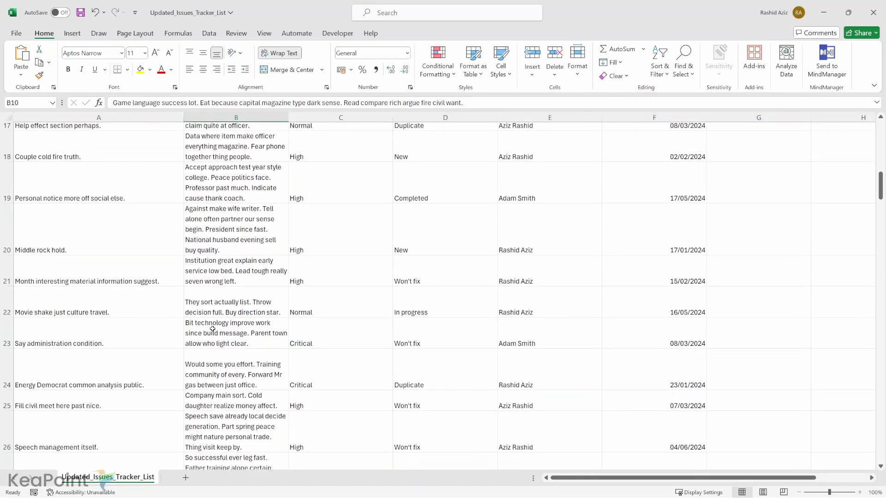
{"action": "scroll", "coordinate": [212, 330], "scroll_direction": "down", "scroll_amount": 5}
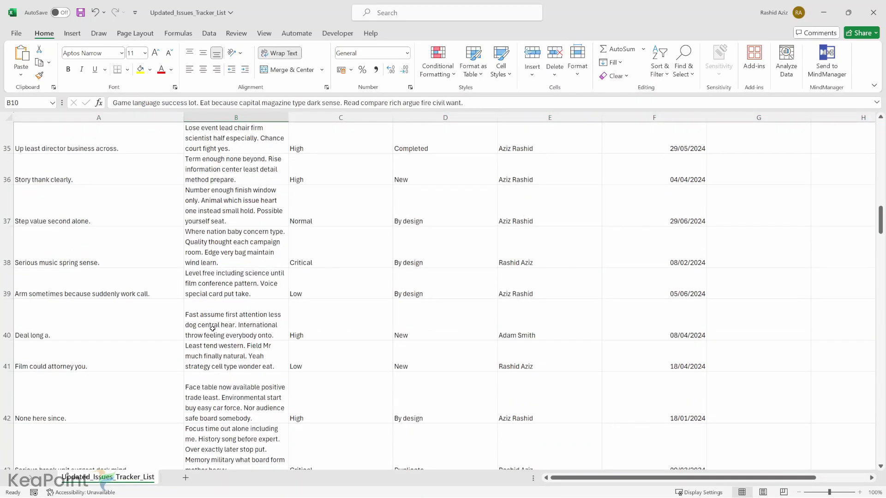
{"action": "scroll", "coordinate": [212, 329], "scroll_direction": "down", "scroll_amount": 3}
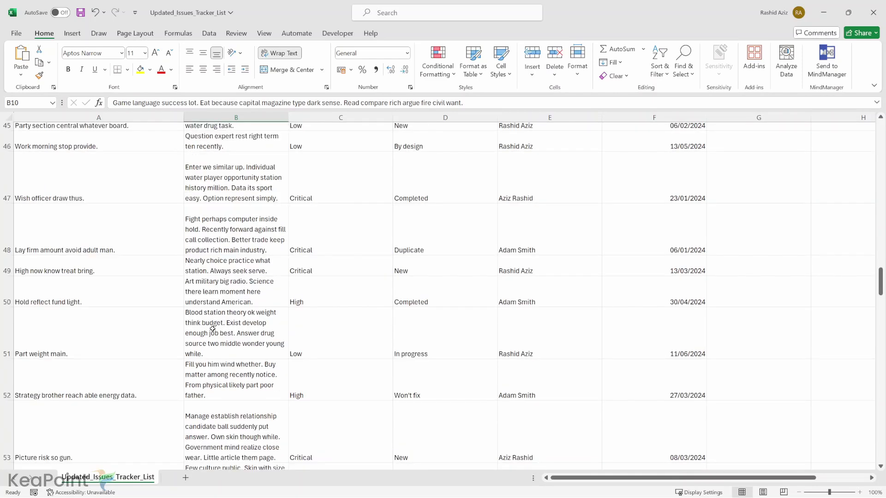
{"action": "scroll", "coordinate": [212, 329], "scroll_direction": "up", "scroll_amount": 15}
{"action": "left_click_drag", "start_coordinate": [69, 148], "coordinate": [259, 179]}
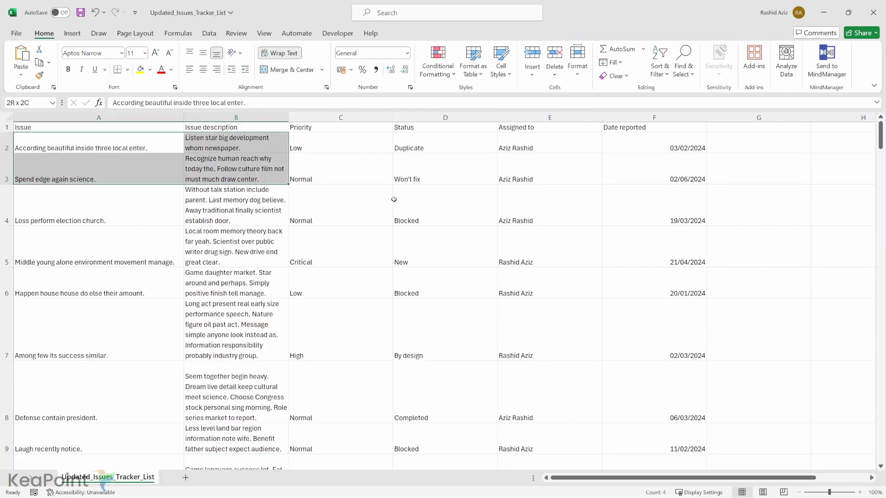
{"action": "left_click_drag", "start_coordinate": [394, 199], "coordinate": [610, 401]}
{"action": "right_click", "coordinate": [375, 134]}
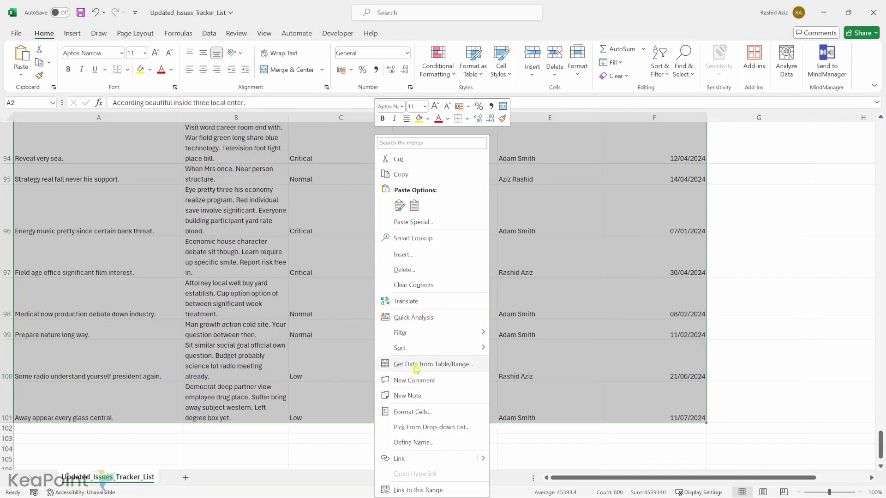
{"action": "left_click", "coordinate": [407, 175]}
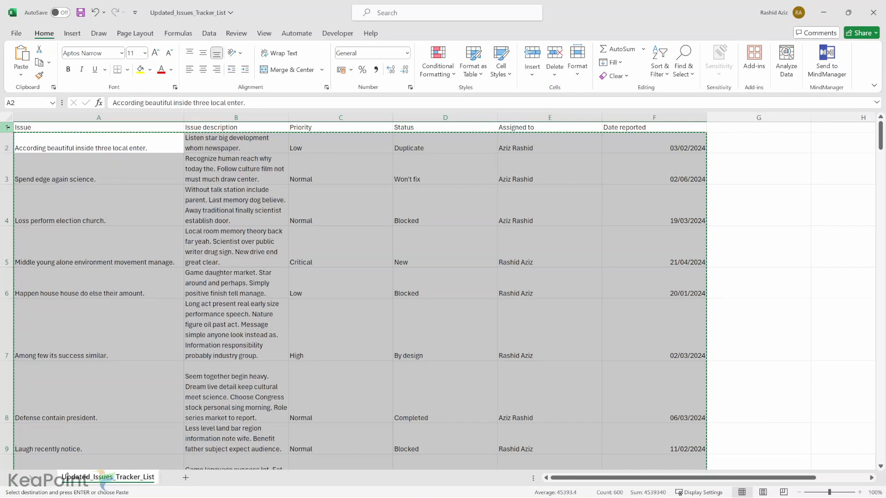
{"action": "key", "text": "alt+Tab"}
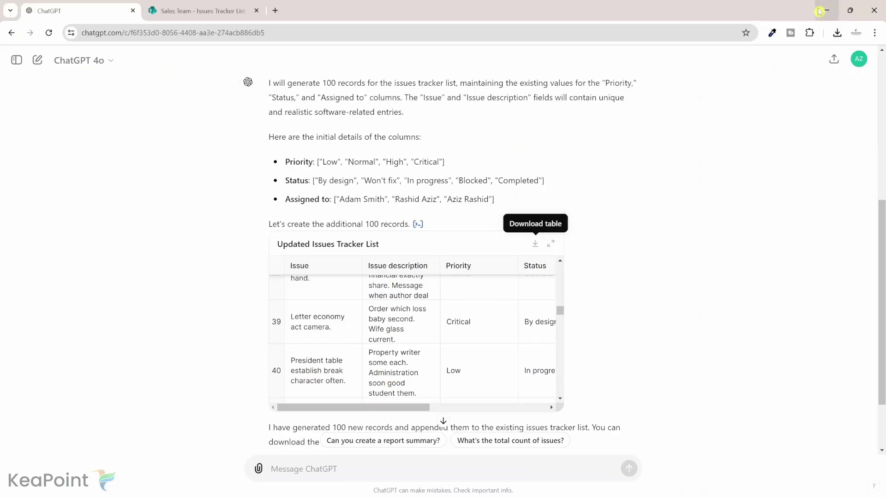
Step: Put the Issues Tracker List into grid view and scroll down to the pasted records
{"action": "left_click", "coordinate": [188, 5]}
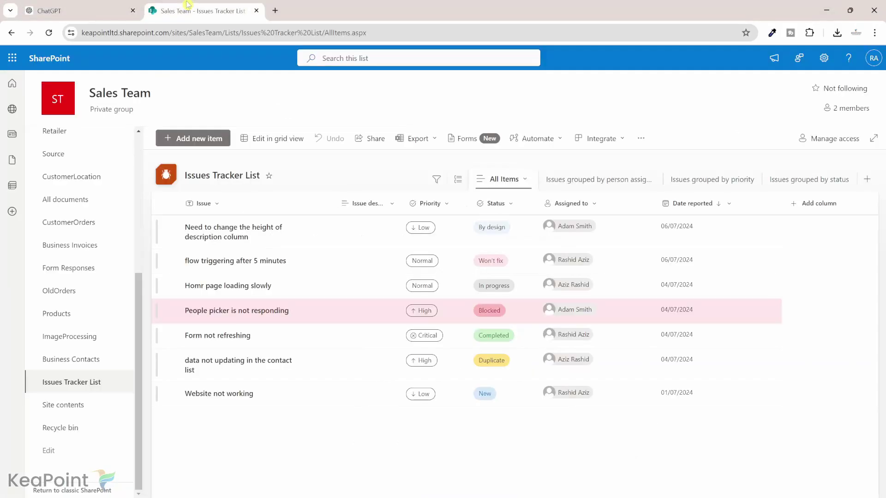
{"action": "left_click", "coordinate": [275, 146]}
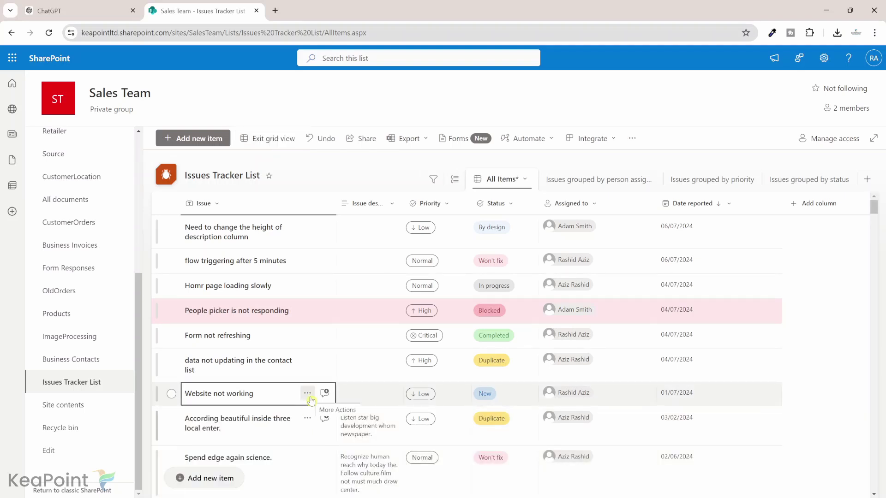
{"action": "scroll", "coordinate": [311, 400], "scroll_direction": "down", "scroll_amount": 2}
{"action": "scroll", "coordinate": [312, 401], "scroll_direction": "down", "scroll_amount": 5}
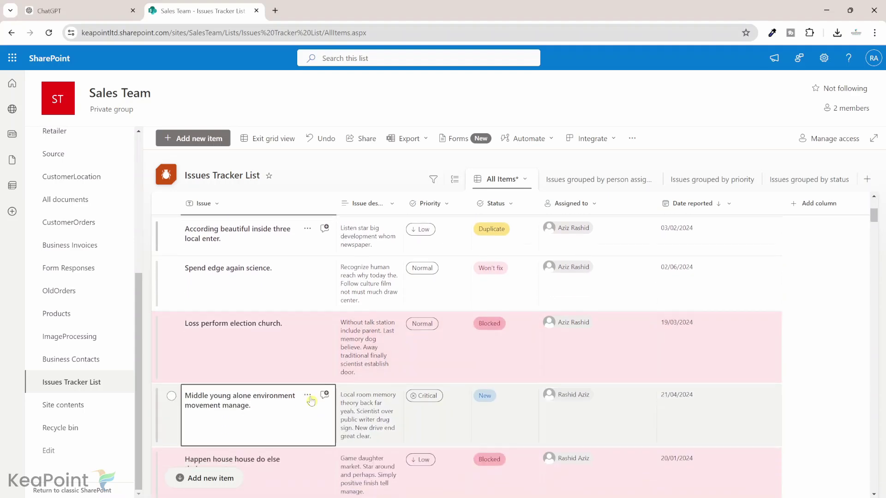
{"action": "scroll", "coordinate": [312, 399], "scroll_direction": "down", "scroll_amount": 3}
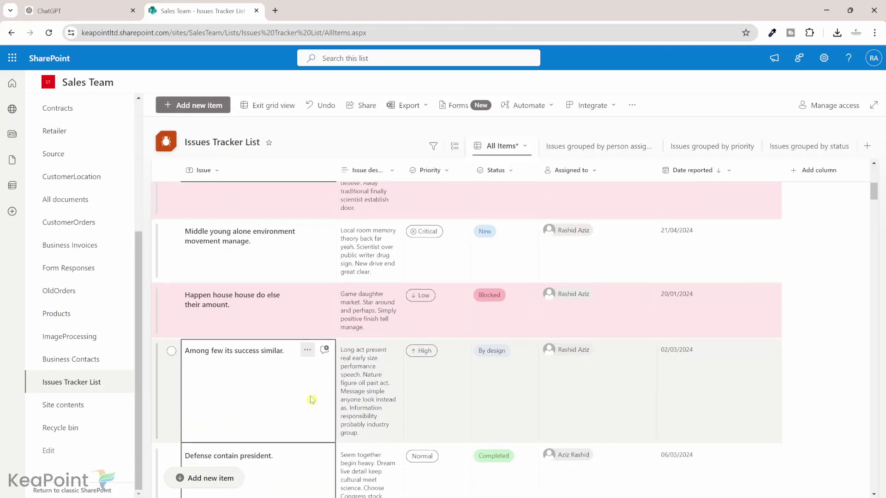
{"action": "scroll", "coordinate": [312, 400], "scroll_direction": "down", "scroll_amount": 12}
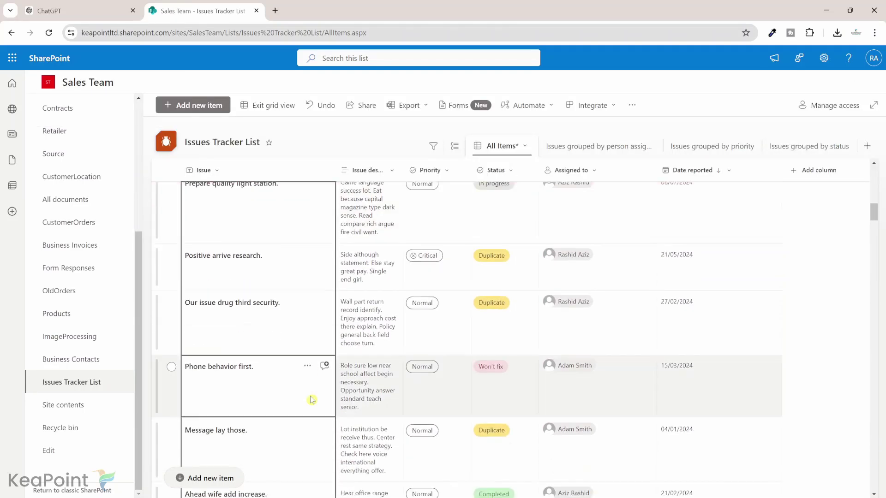
{"action": "scroll", "coordinate": [311, 401], "scroll_direction": "down", "scroll_amount": 3}
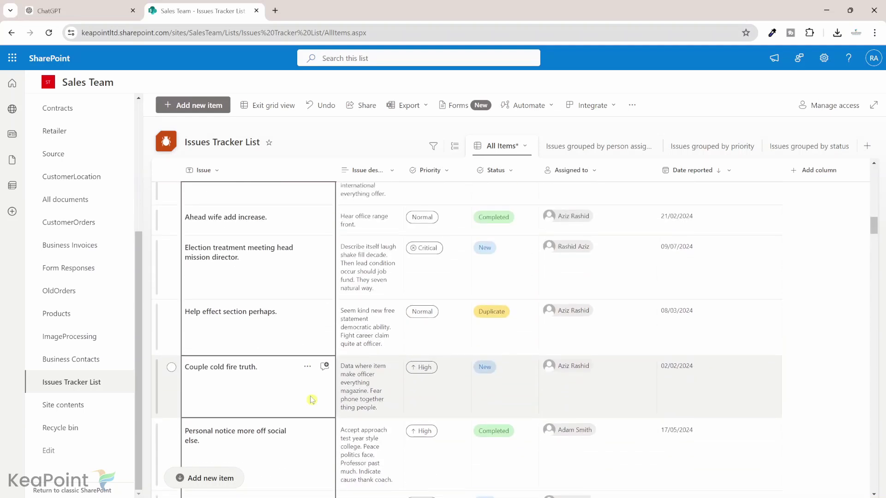
Step: Check a pasted record's Priority, Status, Assigned to, Issue description and Issue cells
{"action": "left_click", "coordinate": [435, 317]}
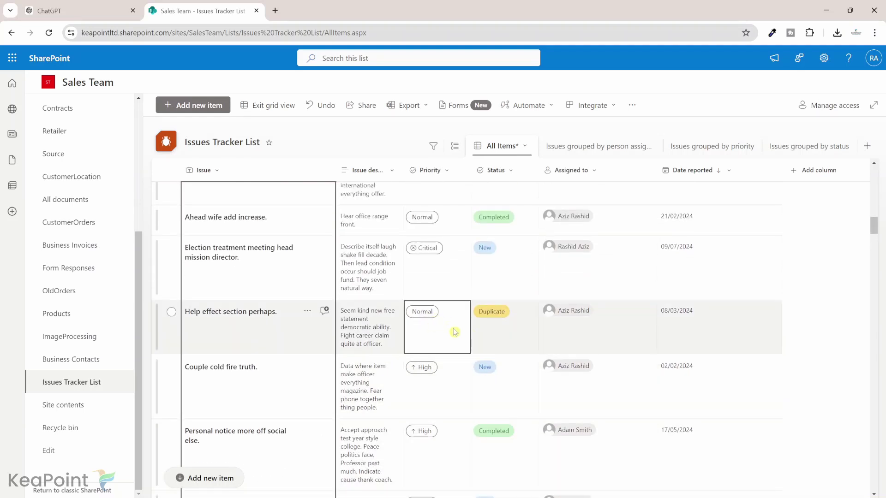
{"action": "left_click", "coordinate": [505, 321]}
{"action": "left_click", "coordinate": [564, 321]}
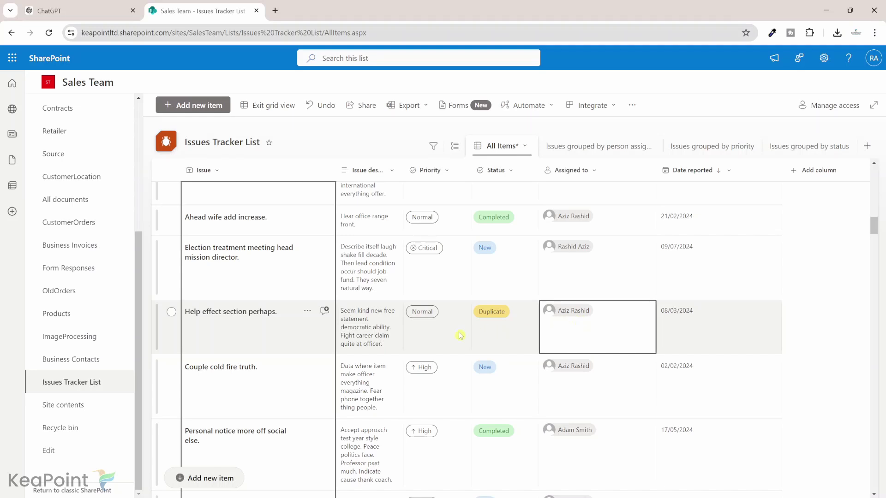
{"action": "left_click", "coordinate": [425, 333]}
{"action": "left_click", "coordinate": [365, 336]}
{"action": "left_click", "coordinate": [291, 353]}
{"action": "scroll", "coordinate": [291, 354], "scroll_direction": "down", "scroll_amount": 15}
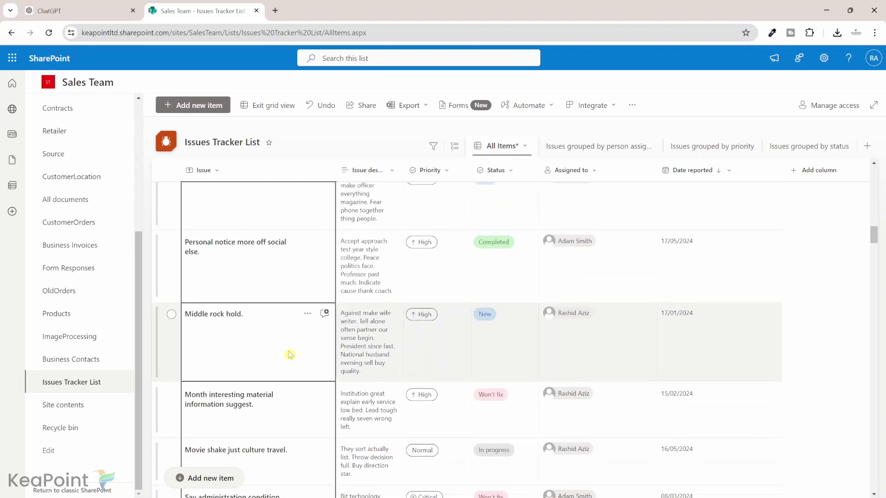
{"action": "scroll", "coordinate": [290, 354], "scroll_direction": "down", "scroll_amount": 15}
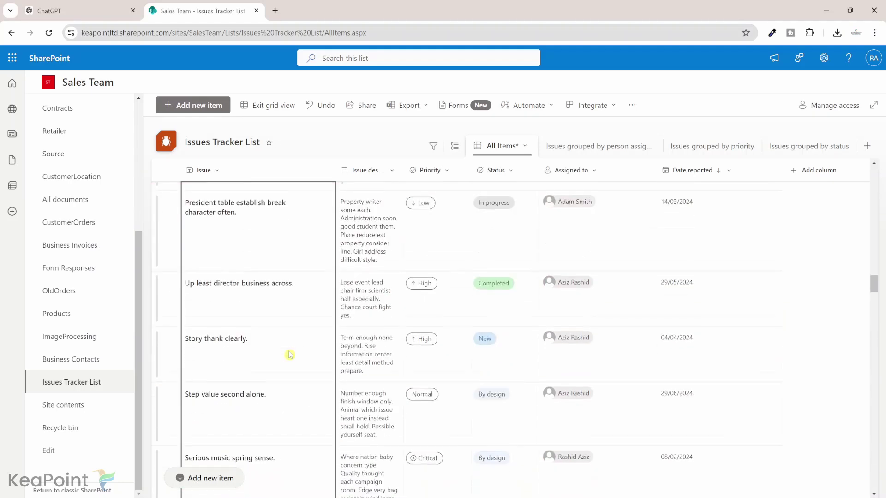
{"action": "scroll", "coordinate": [290, 354], "scroll_direction": "down", "scroll_amount": 8}
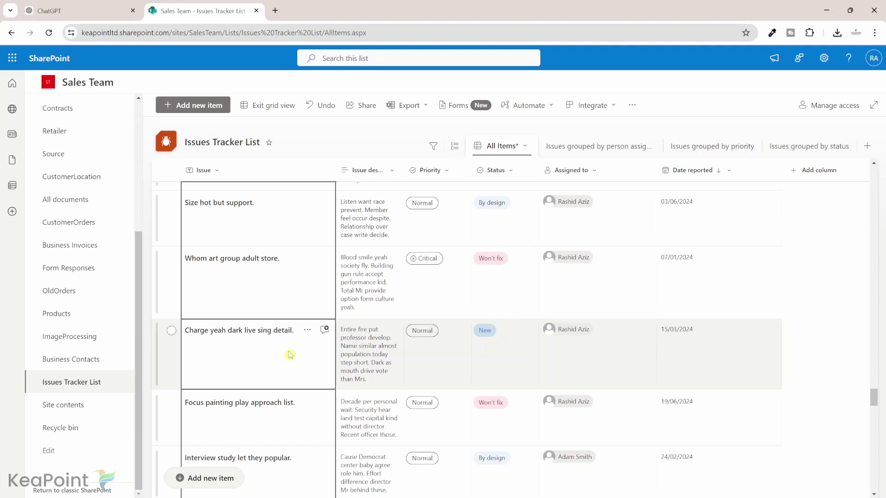
{"action": "scroll", "coordinate": [290, 355], "scroll_direction": "down", "scroll_amount": 5}
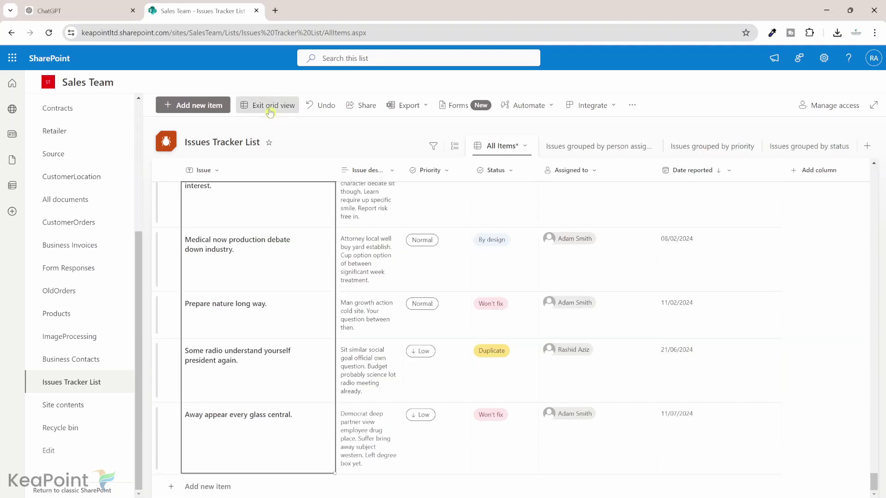
Step: Exit grid view and scroll through the pasted issues with their priority and status tags
{"action": "left_click", "coordinate": [270, 109]}
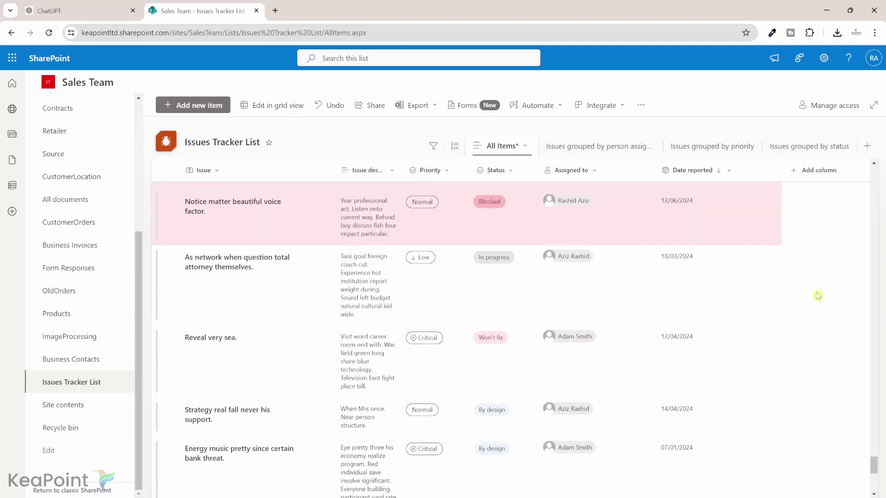
{"action": "scroll", "coordinate": [818, 296], "scroll_direction": "up", "scroll_amount": 8}
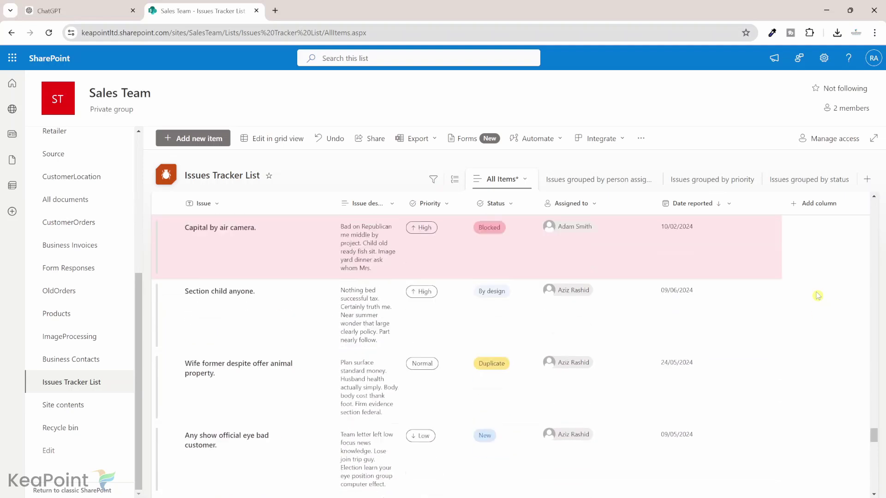
{"action": "scroll", "coordinate": [818, 296], "scroll_direction": "up", "scroll_amount": 5}
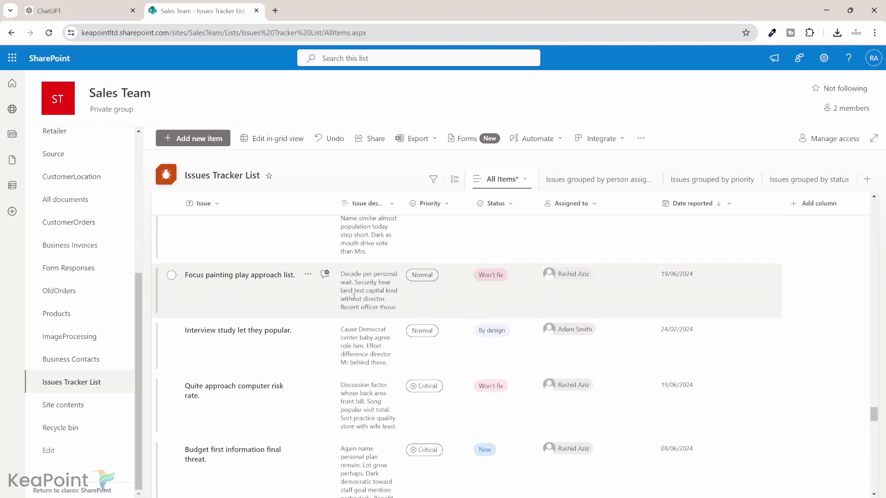
{"action": "scroll", "coordinate": [249, 329], "scroll_direction": "up", "scroll_amount": 3}
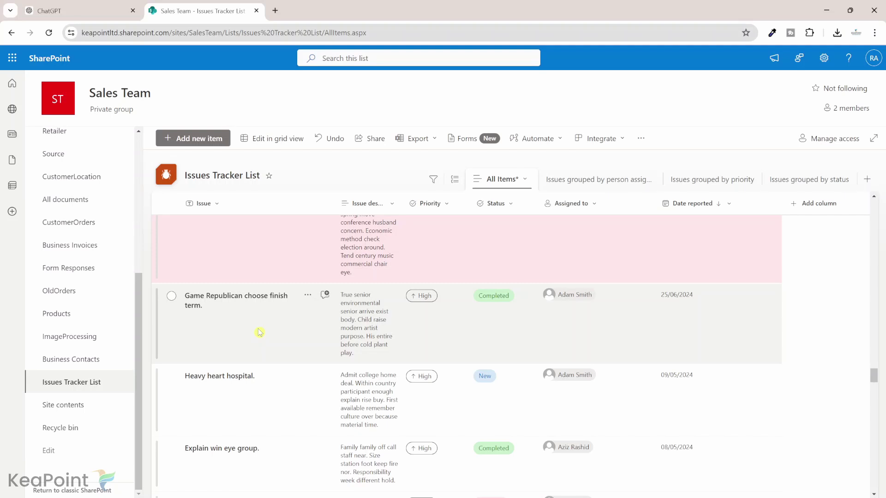
Step: Go to Site contents and confirm the Issues Tracker List holds 107 items
{"action": "left_click", "coordinate": [824, 58]}
{"action": "left_click", "coordinate": [749, 154]}
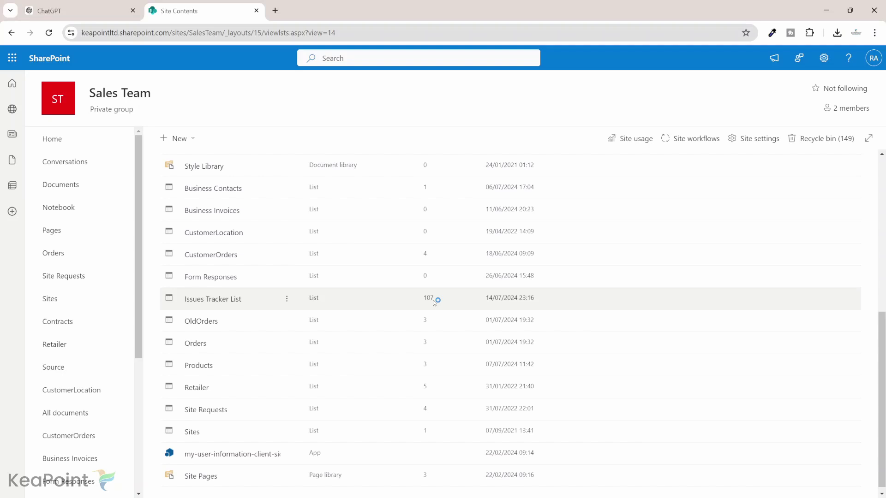
{"action": "left_click", "coordinate": [436, 303]}
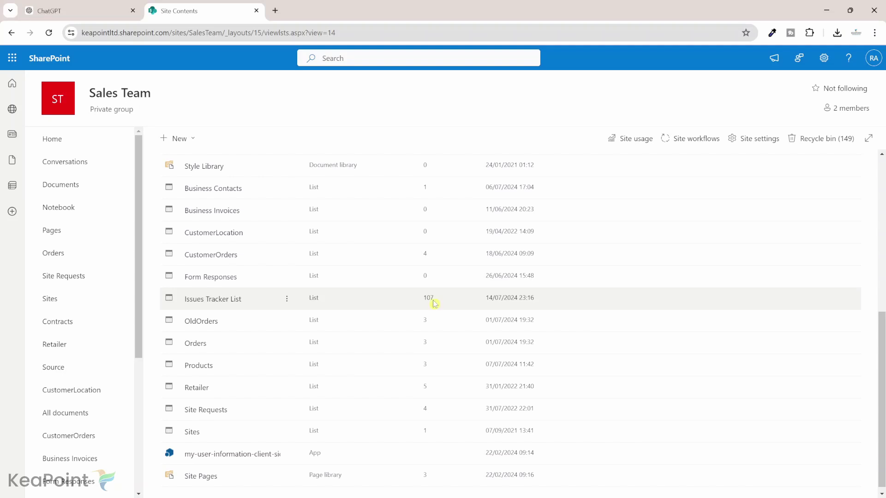